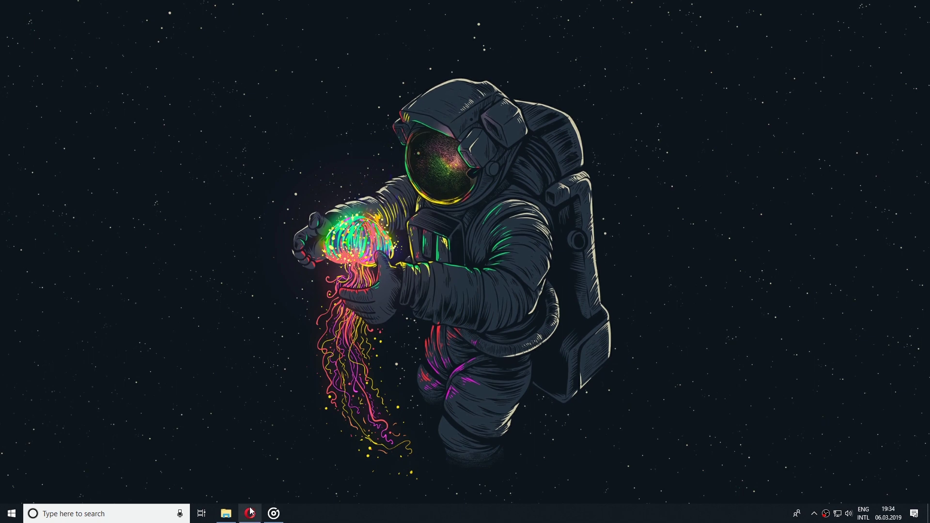
- Restore Opera on the ninite.com homepage and scroll between its update news and 'Pick the apps you want' list
mouse_move(251, 511)
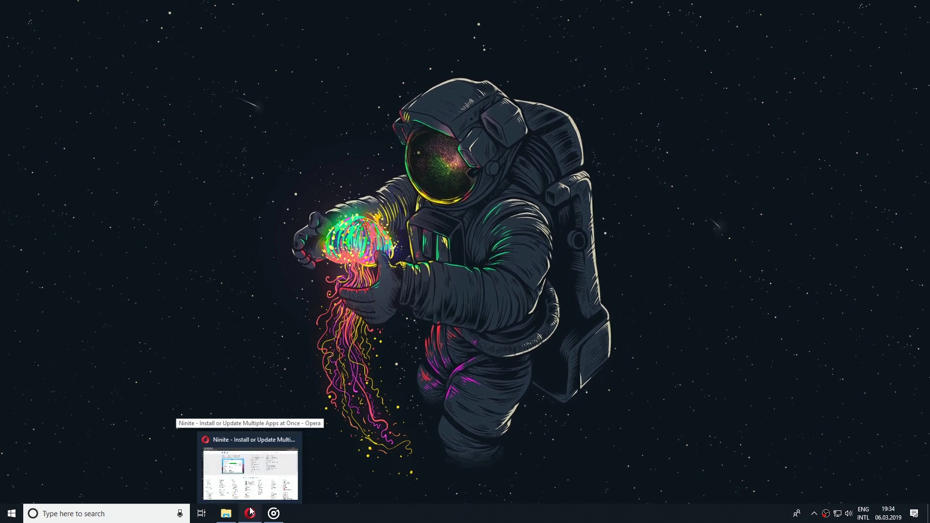
left_click(250, 512)
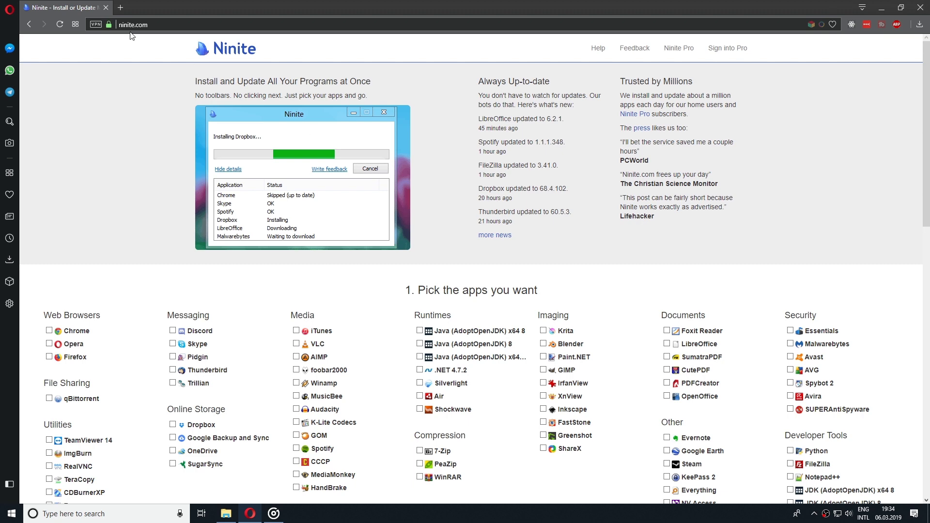
left_click(118, 28)
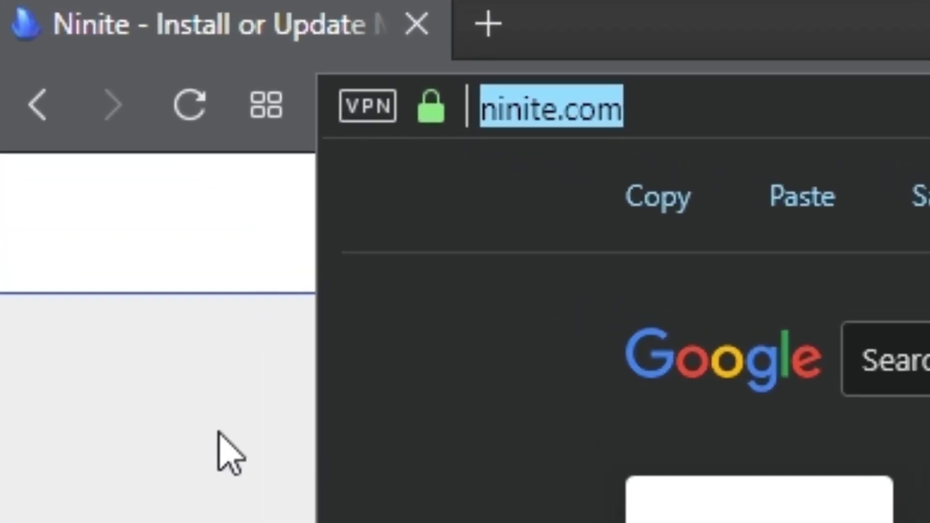
left_click(66, 91)
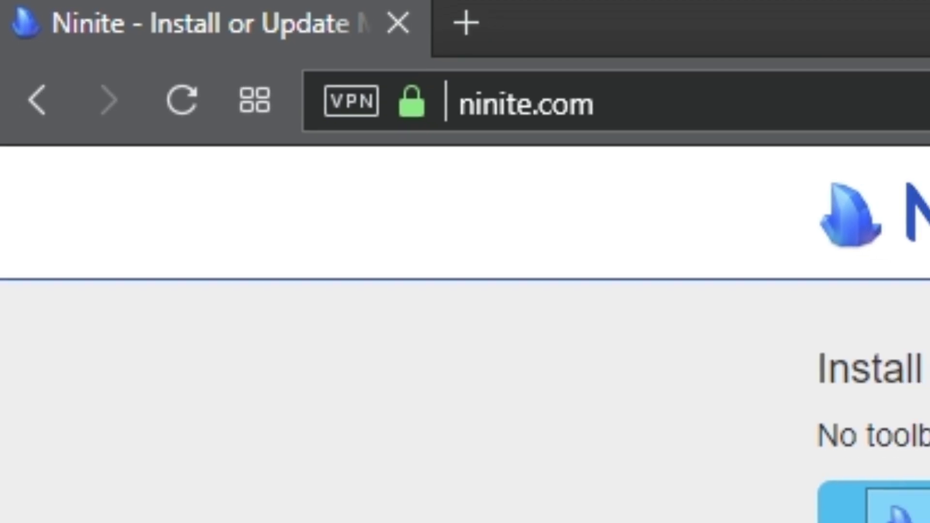
scroll(370, 477, "down", 2)
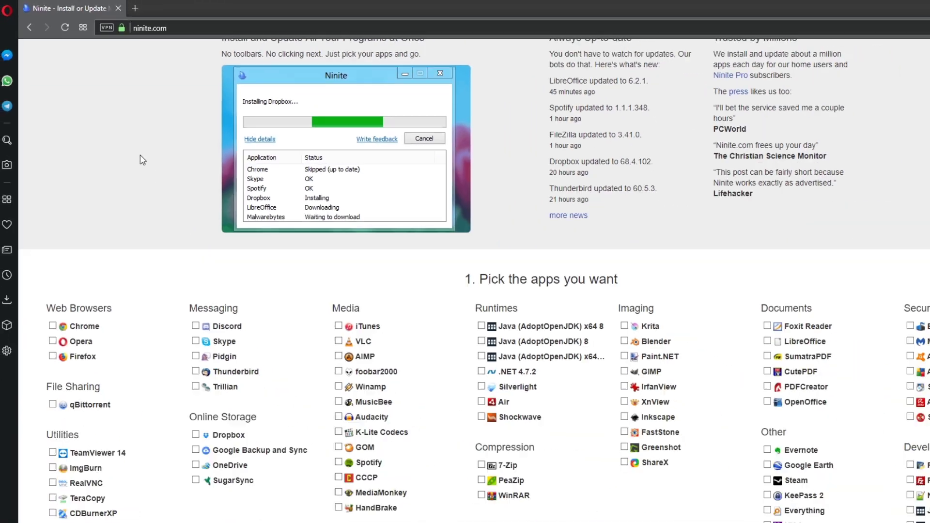
scroll(140, 156, "up", 1)
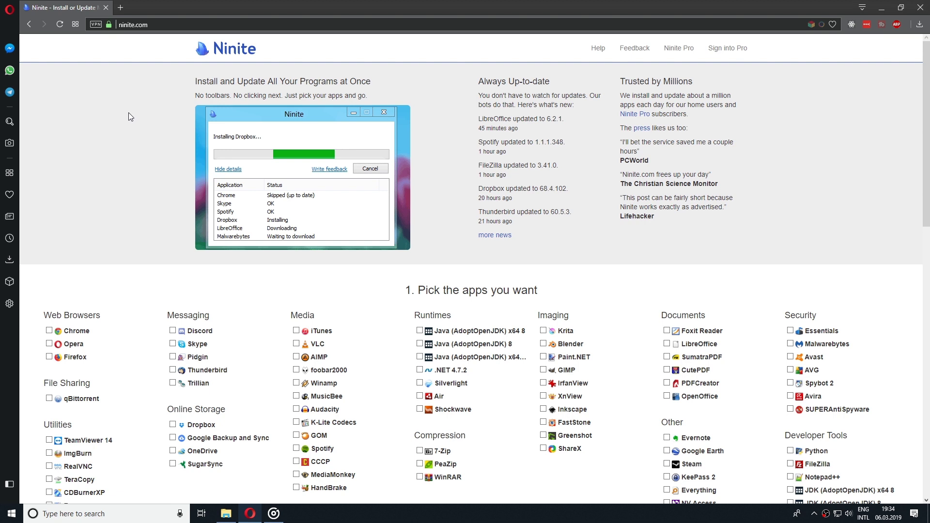
scroll(129, 113, "down", 3)
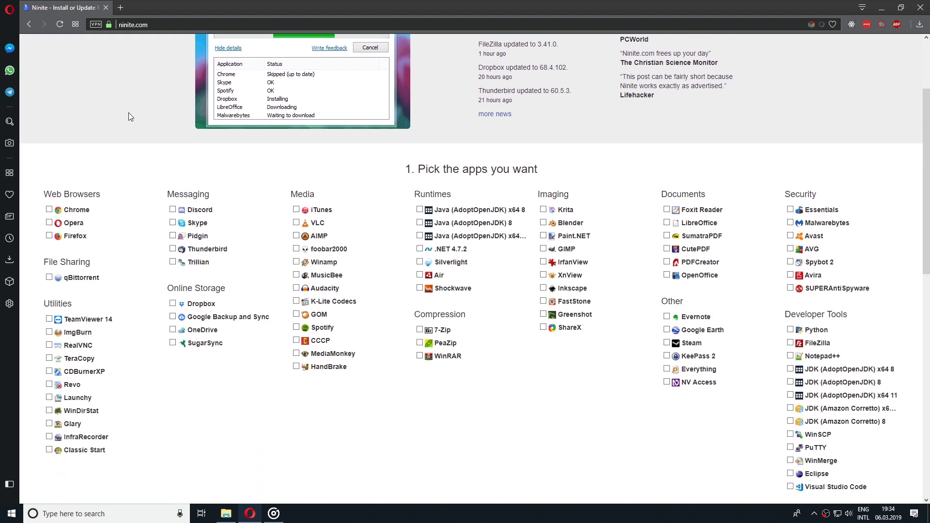
scroll(129, 114, "up", 3)
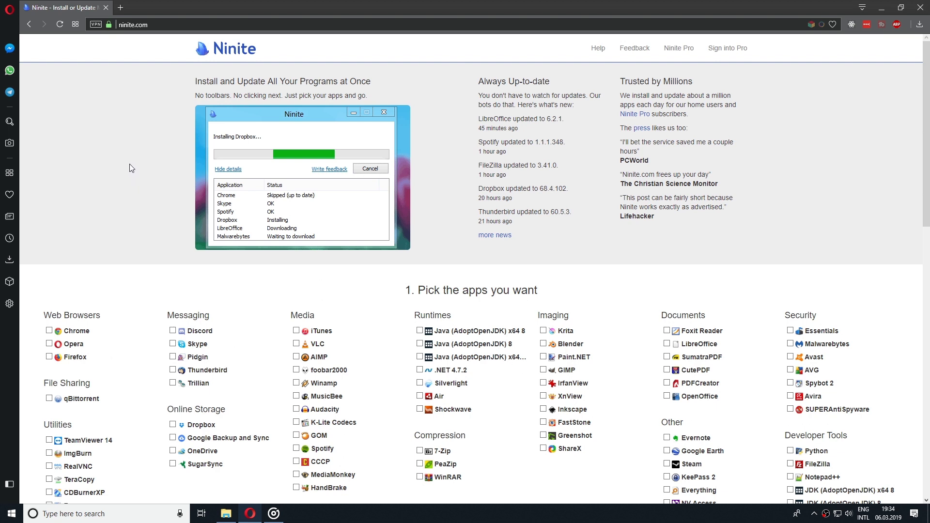
scroll(127, 166, "down", 1)
scroll(129, 158, "down", 1)
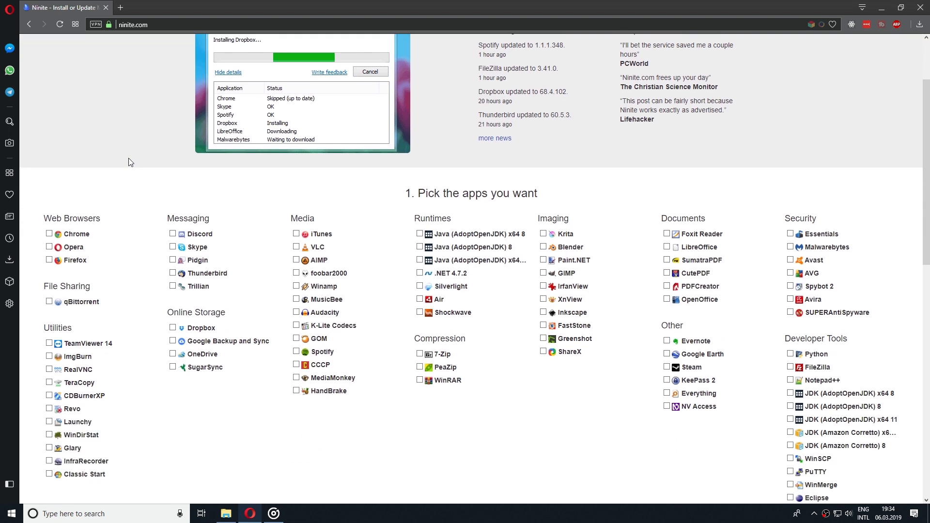
scroll(129, 158, "up", 2)
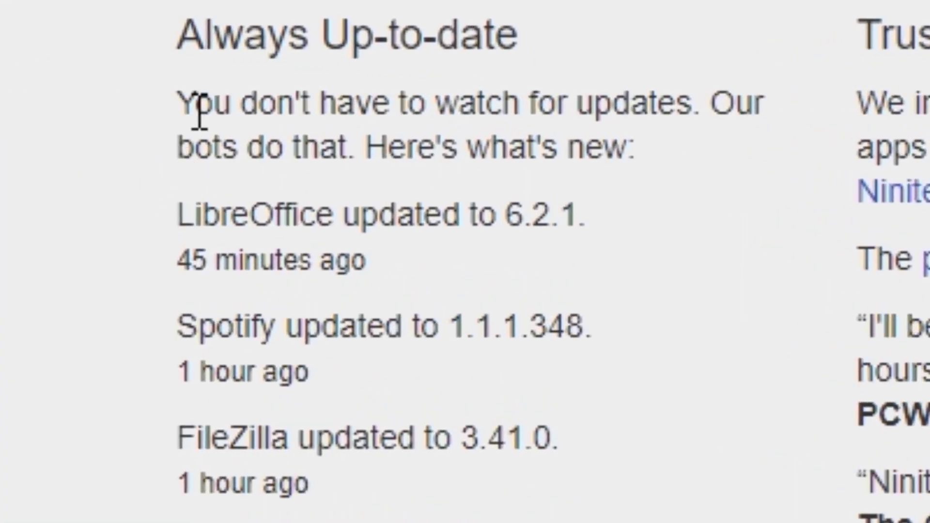
left_click_drag(197, 115, 758, 163)
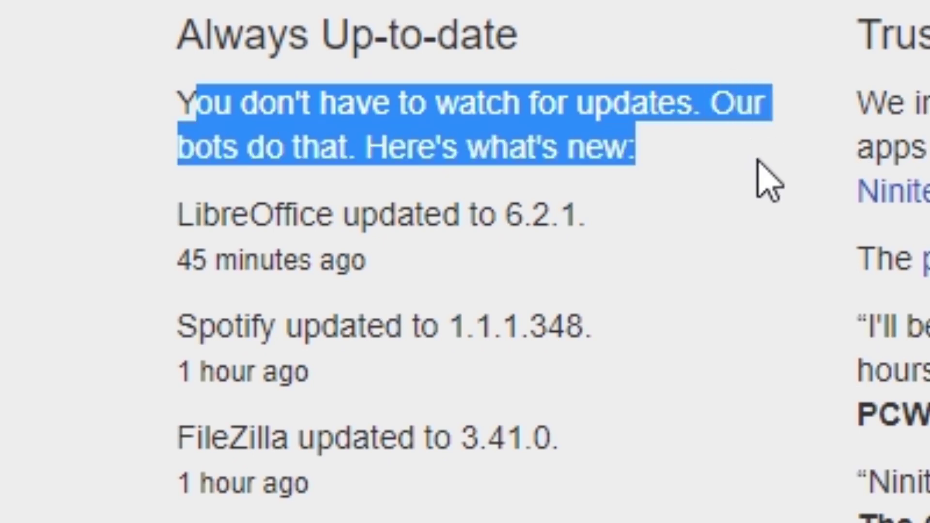
left_click(737, 196)
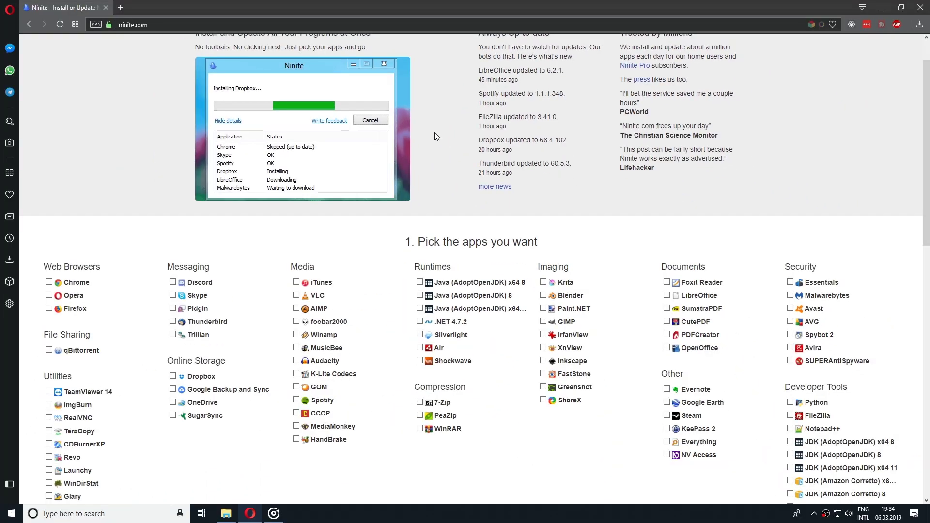
scroll(434, 132, "down", 1)
scroll(67, 170, "down", 1)
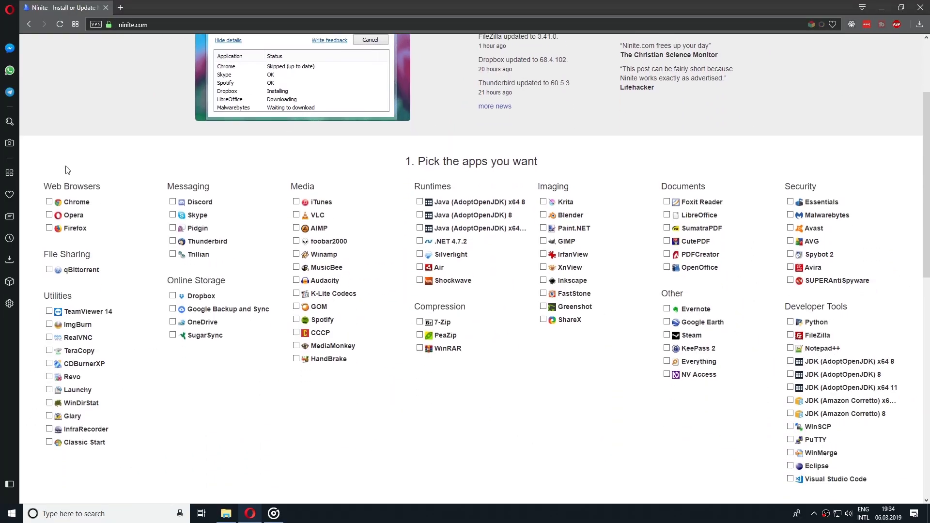
scroll(67, 169, "down", 2)
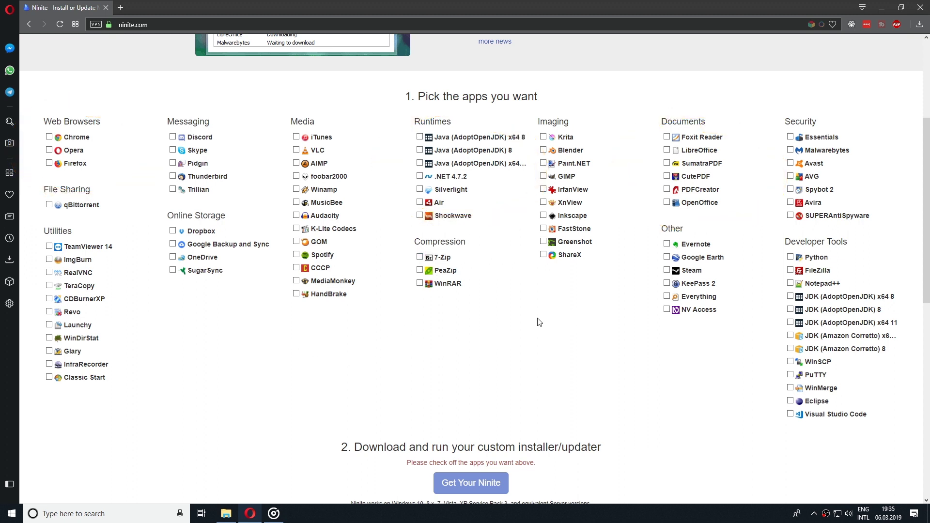
- Tick Chrome, Opera, Skype, VLC and Java (AdoptOpenJDK) 8, then download and save the custom installer
left_click(63, 137)
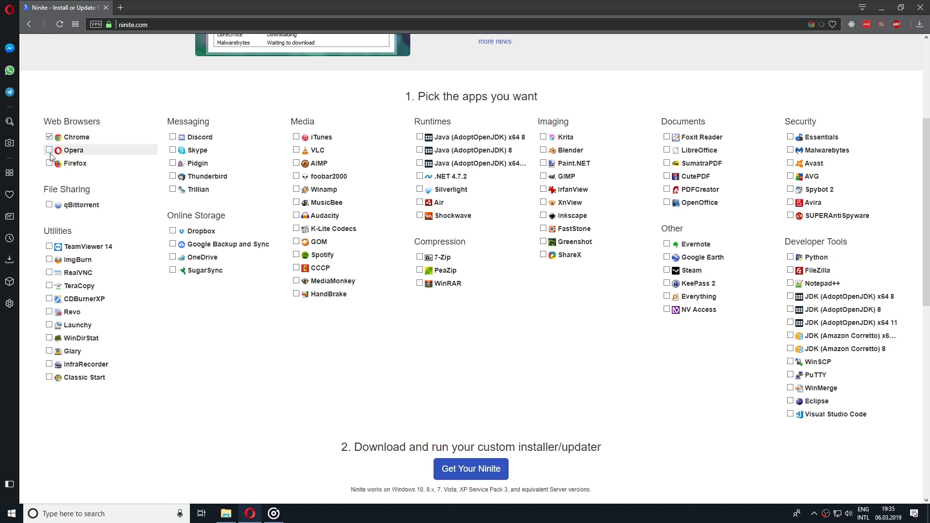
left_click(65, 151)
left_click(174, 150)
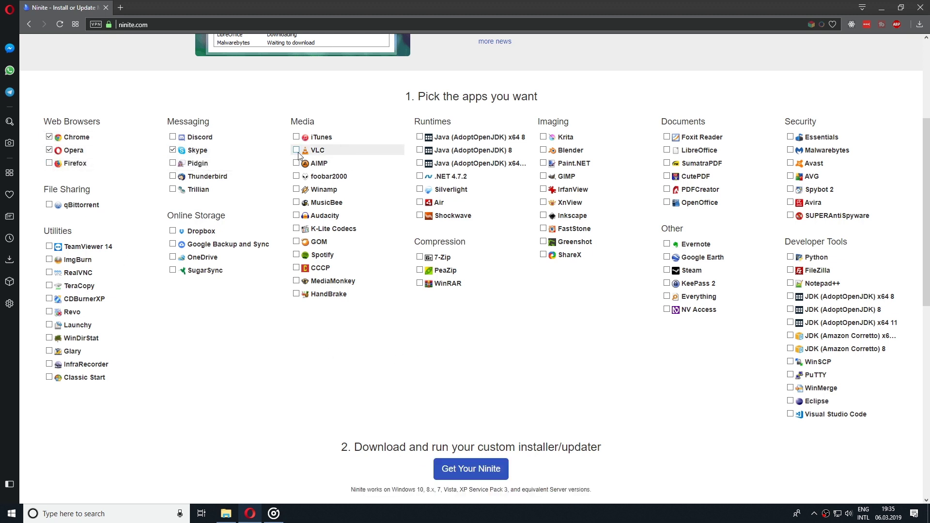
left_click(315, 151)
left_click(420, 151)
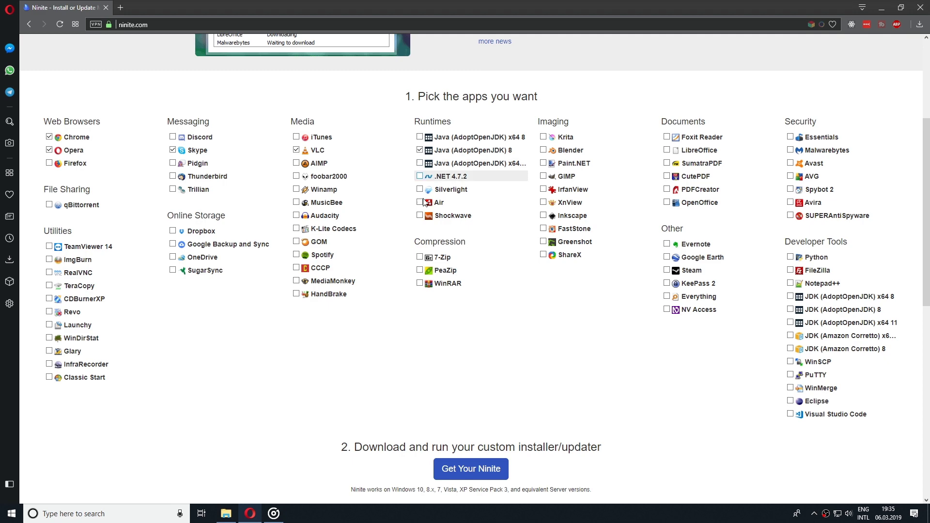
left_click(475, 479)
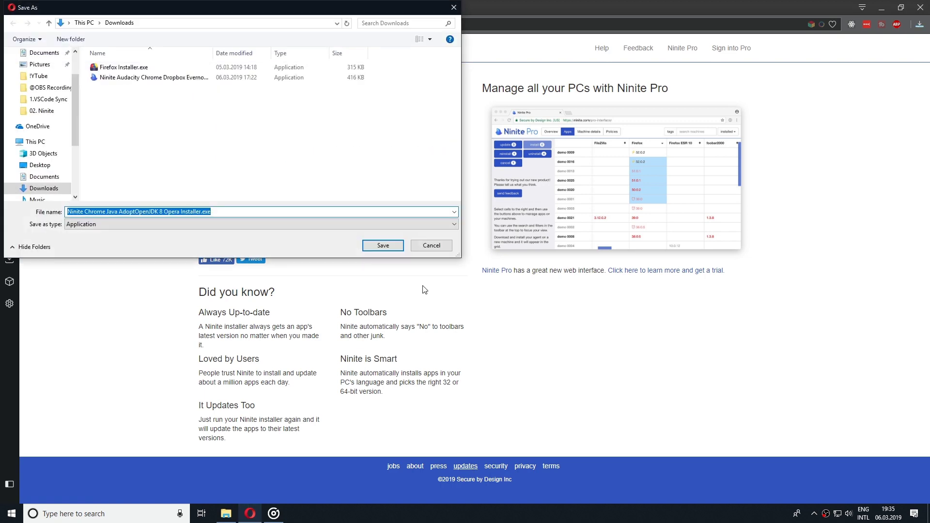
left_click(383, 245)
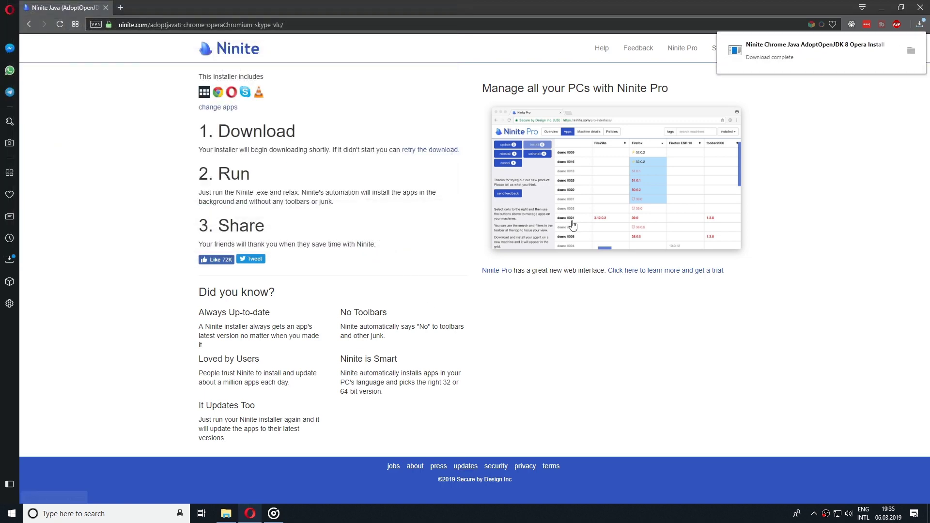
- Run the downloaded installer with its per-app details shown, then minimize it and Opera
left_click(792, 53)
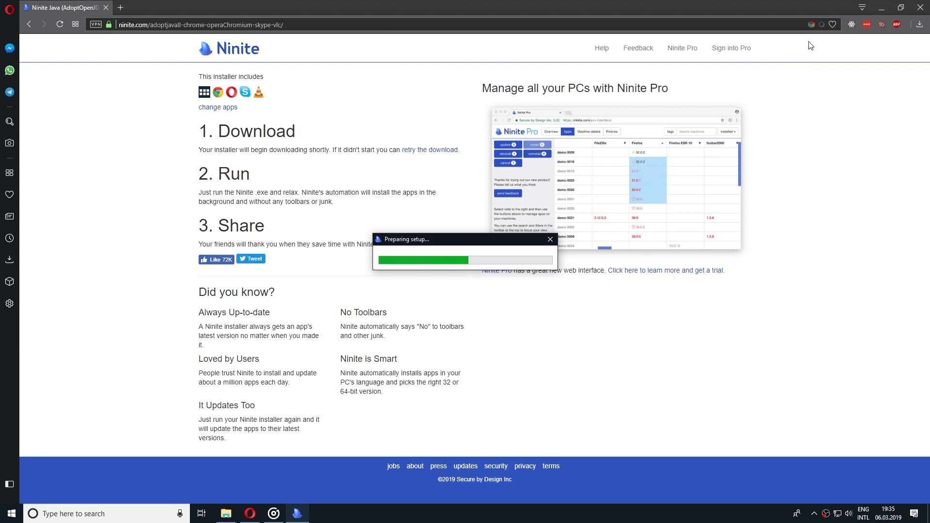
left_click(351, 227)
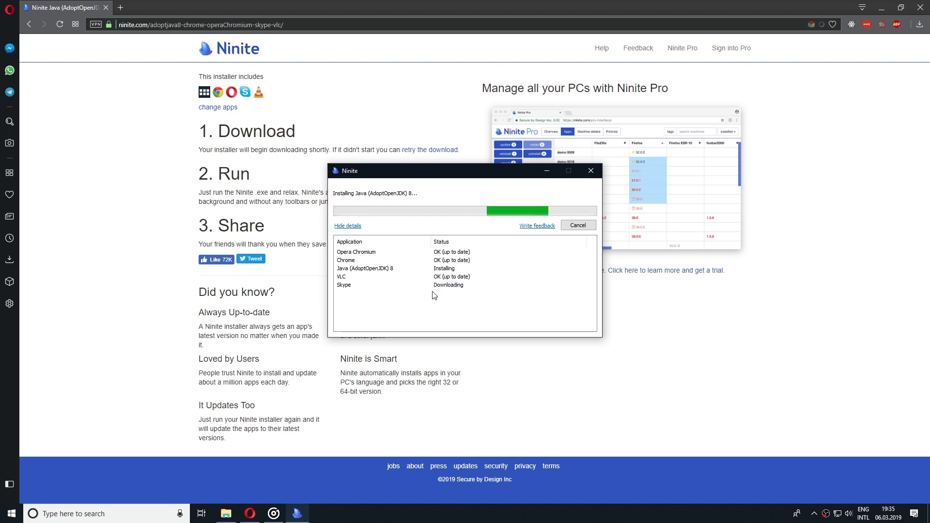
left_click(547, 171)
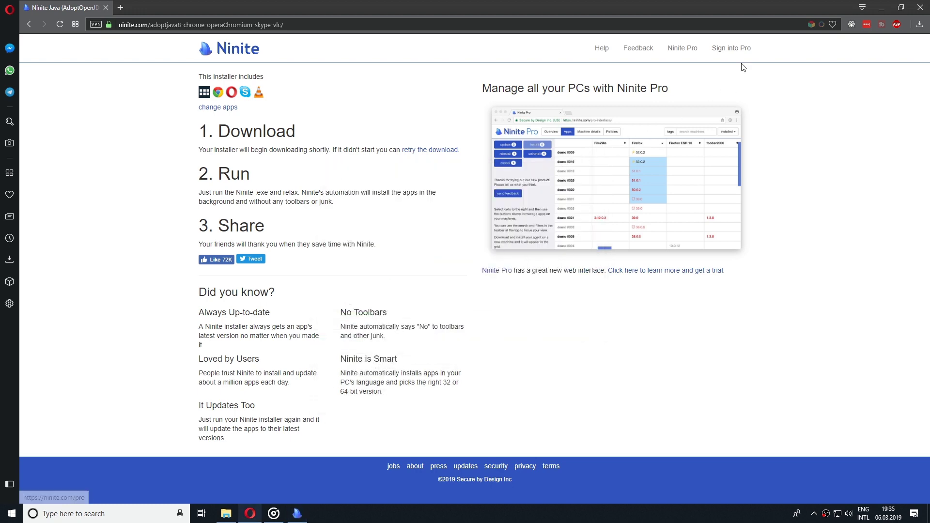
left_click(882, 8)
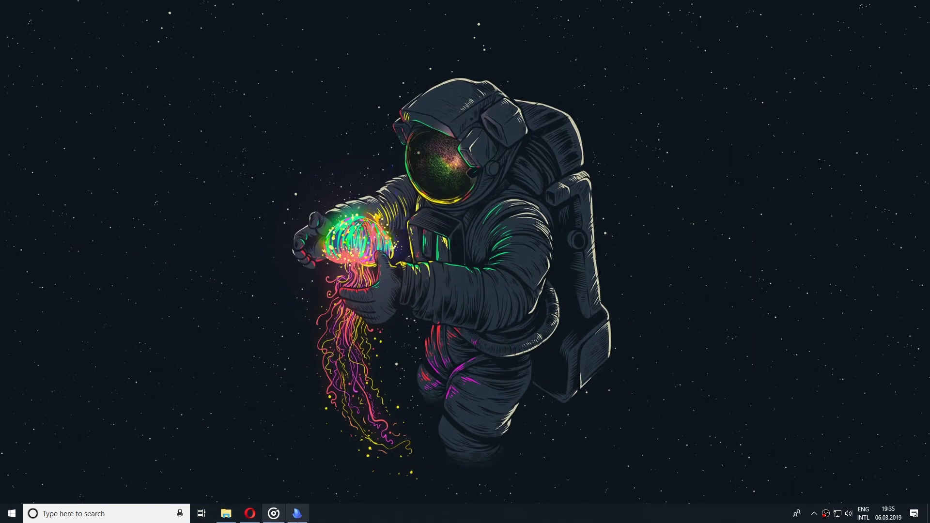
- Restore the installer, enlarge and move it up-left, then bring Opera's Ninite download page back
left_click(297, 513)
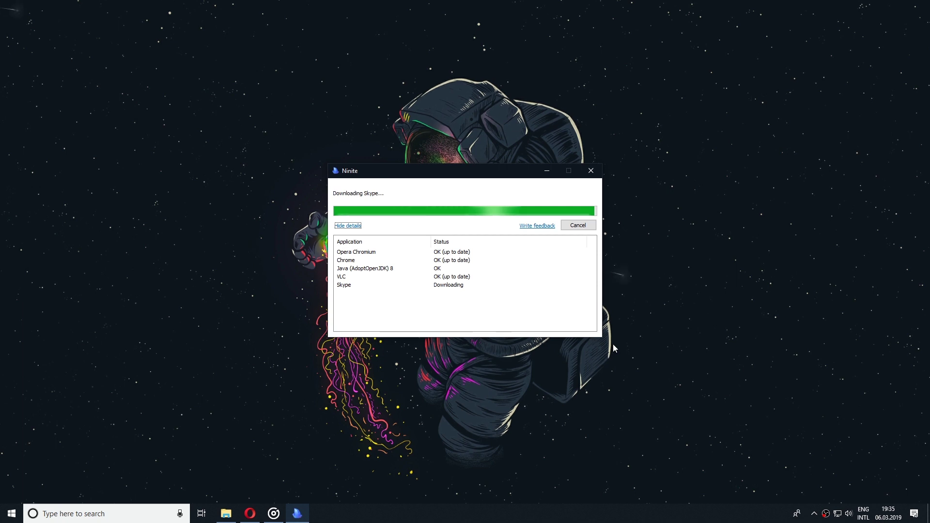
left_click_drag(602, 339, 695, 399)
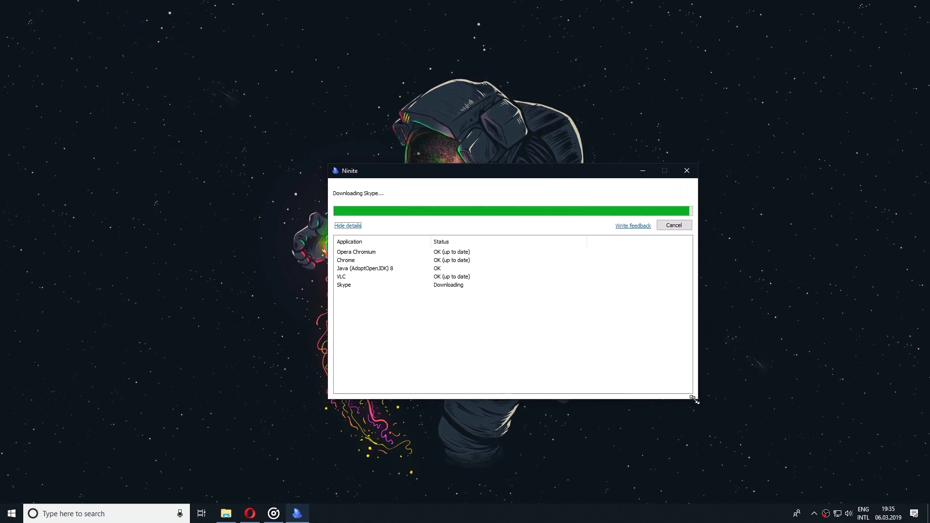
left_click_drag(527, 178, 463, 131)
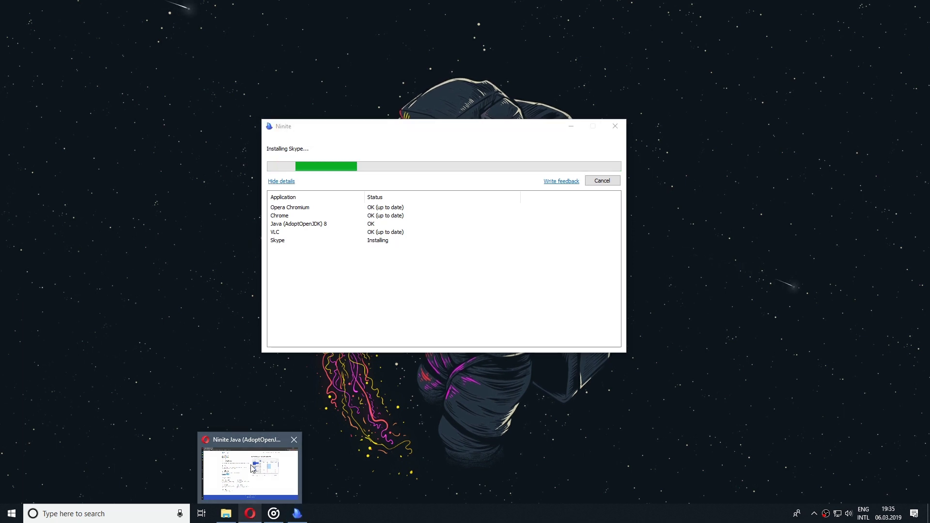
left_click(250, 472)
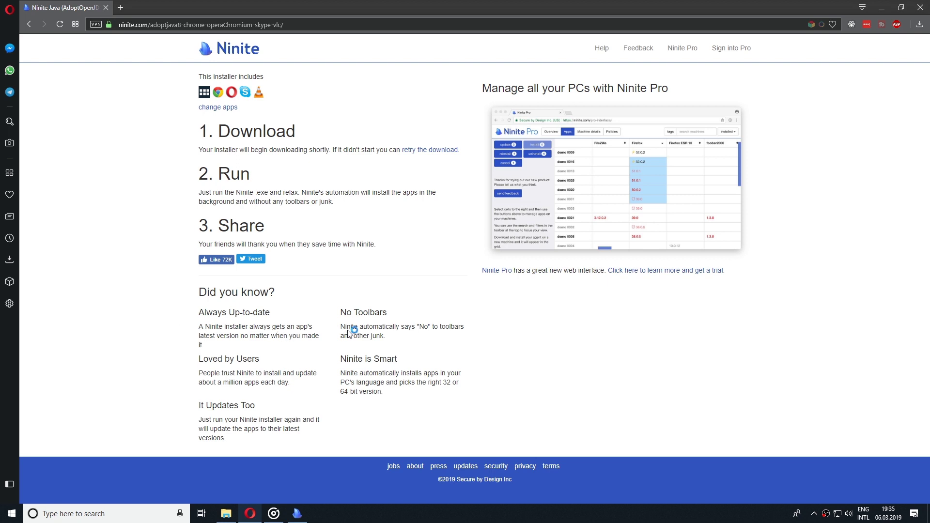
left_click_drag(343, 308, 423, 339)
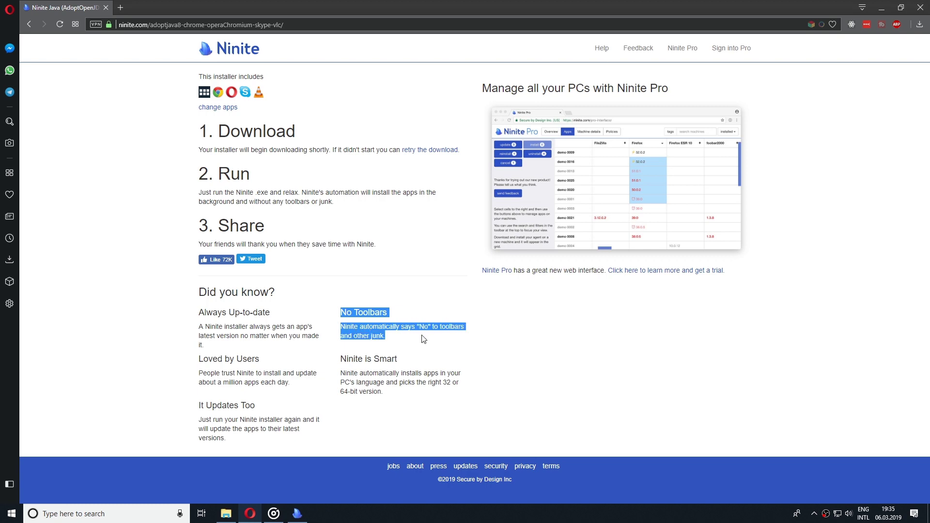
left_click(441, 352)
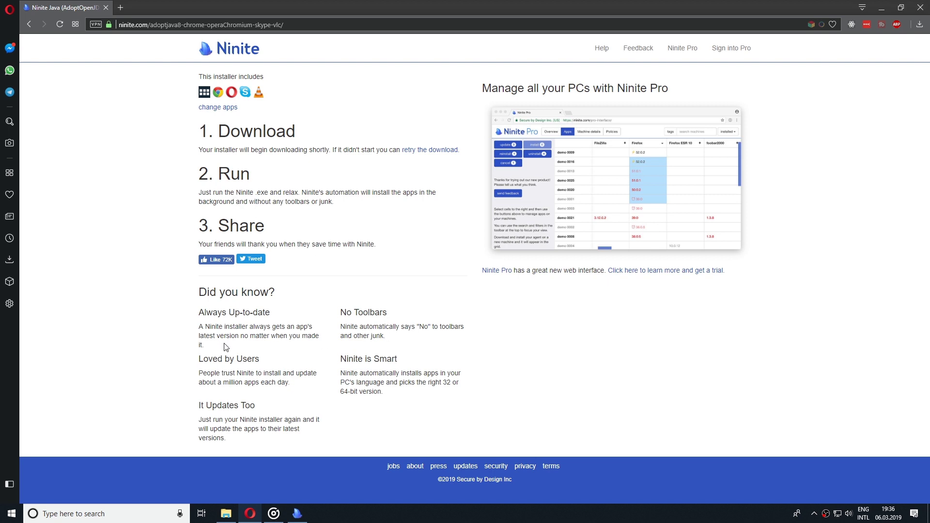
- Return to the ninite.com home page, scroll its app list, then minimize Opera to reveal the finished installer
left_click(220, 50)
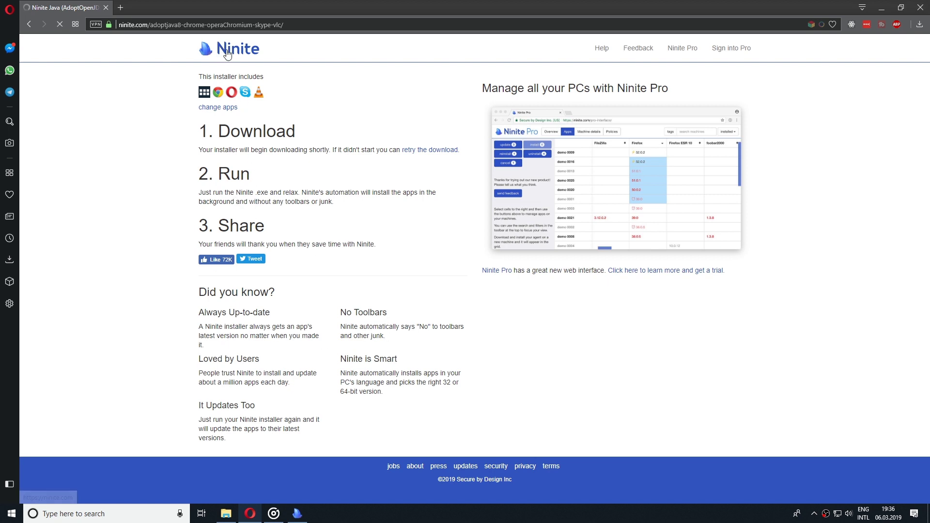
scroll(219, 88, "down", 3)
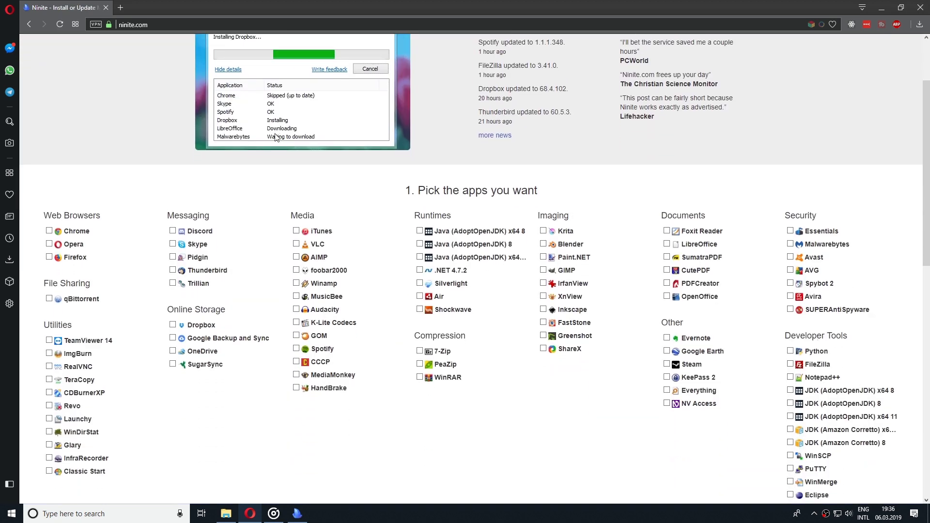
scroll(276, 138, "up", 2)
scroll(276, 138, "up", 1)
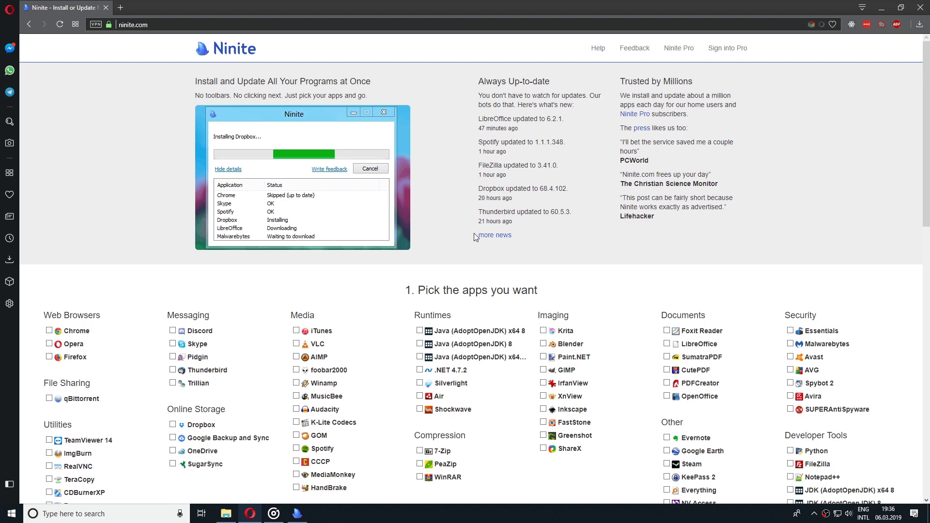
scroll(474, 234, "down", 3)
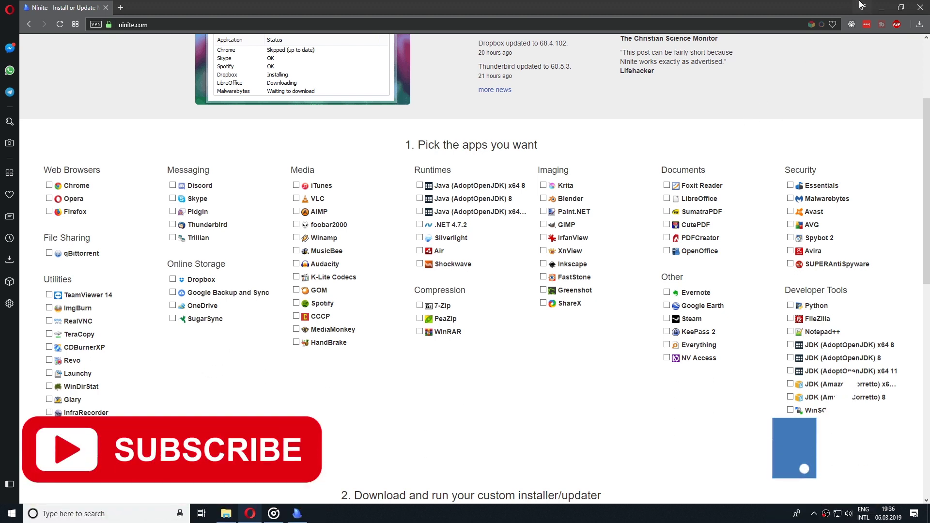
left_click(881, 7)
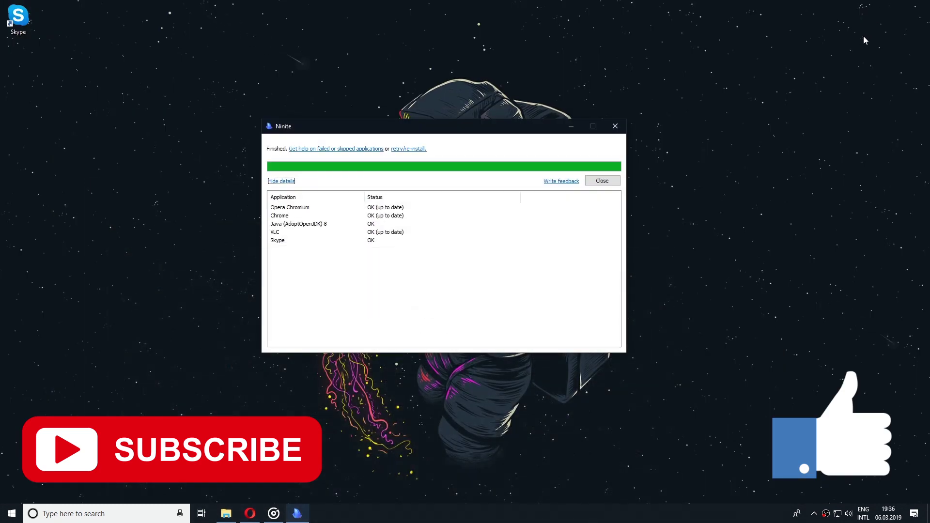